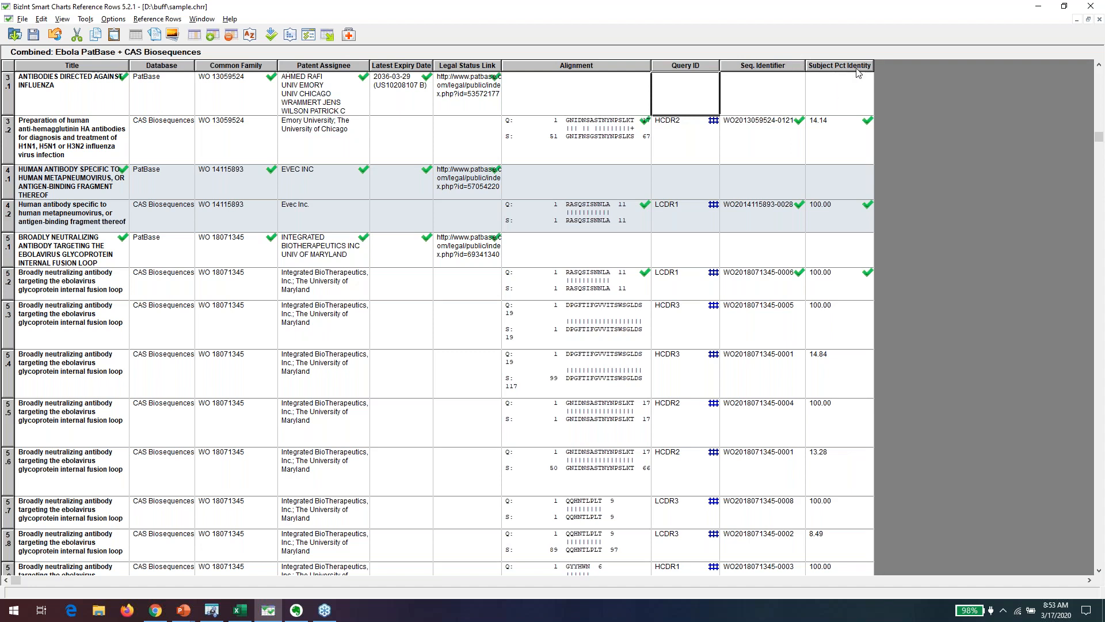
Rename the Subject Pct Identity column as "S % Id" and make the column narrower
left_click(845, 65)
double_click(844, 64)
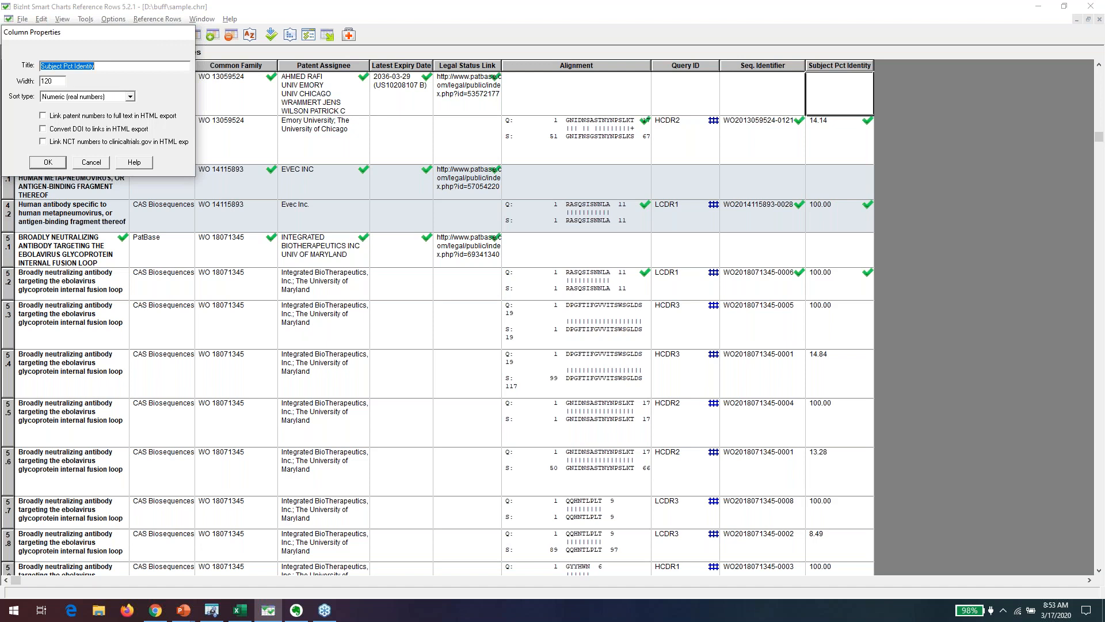
type("S %")
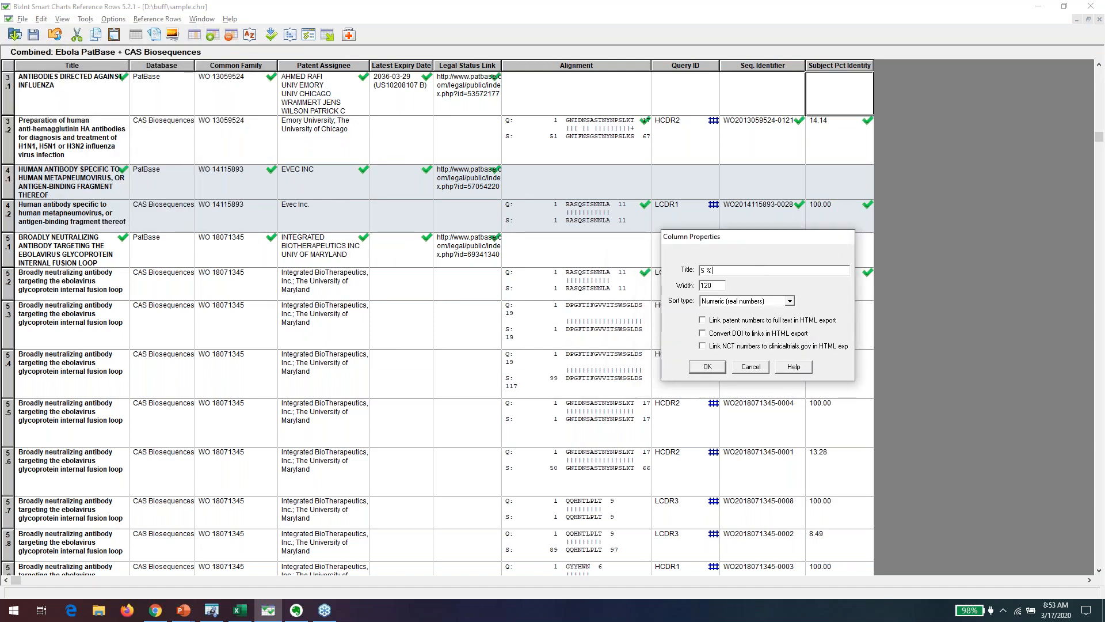
key("Return")
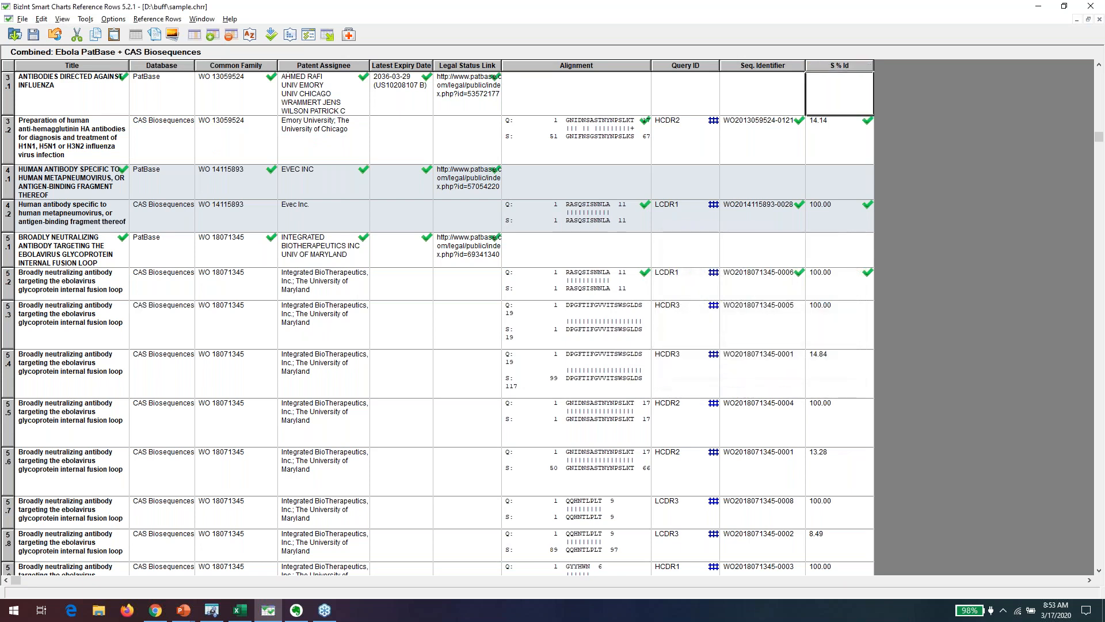
left_click_drag(873, 64, 847, 64)
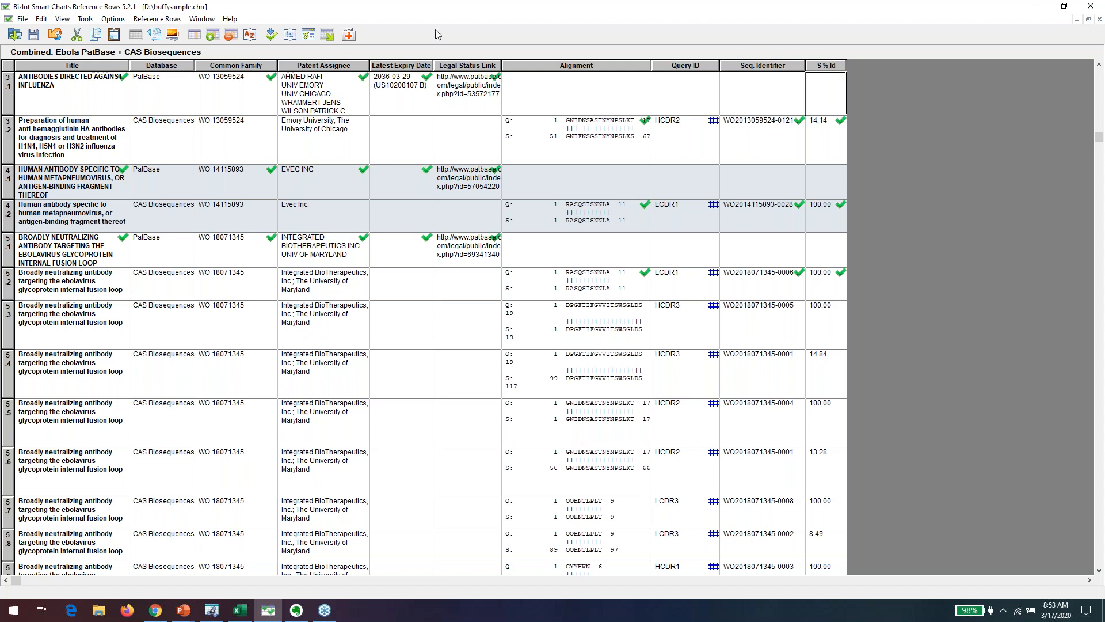
Create a subtable from the Seq. Identifier, Query ID and S % Id columns, in that order
left_click(85, 19)
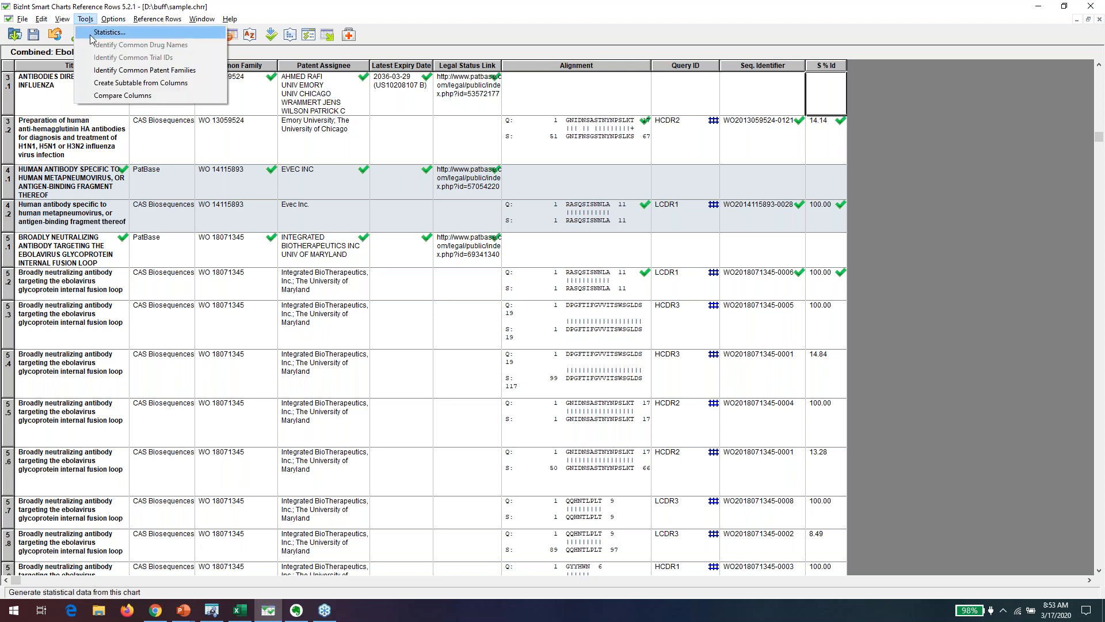
left_click(116, 84)
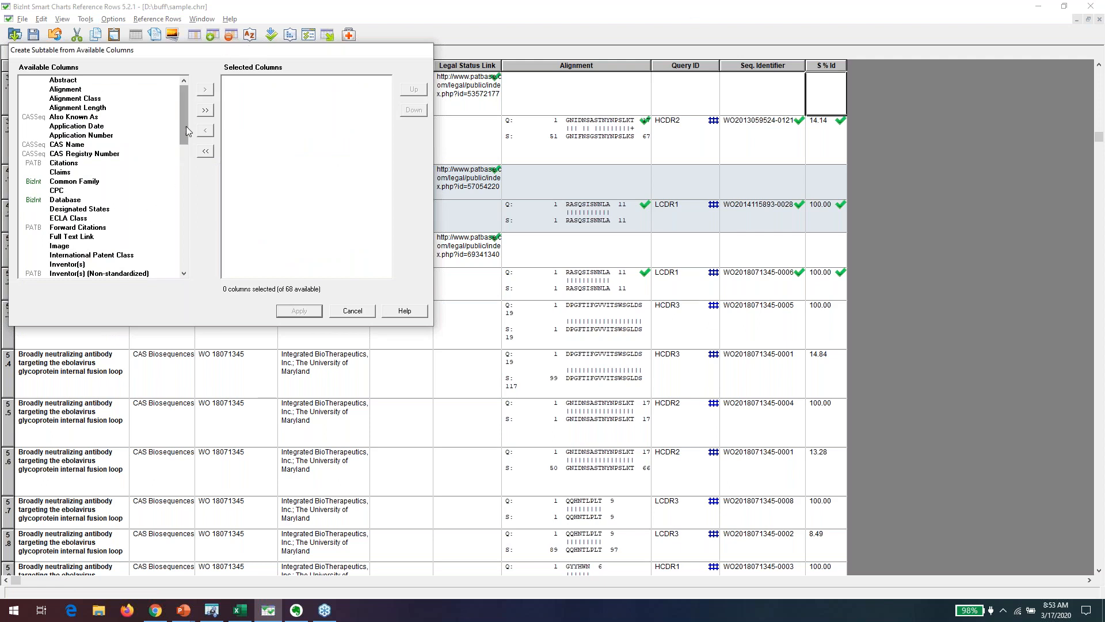
left_click_drag(186, 130, 192, 252)
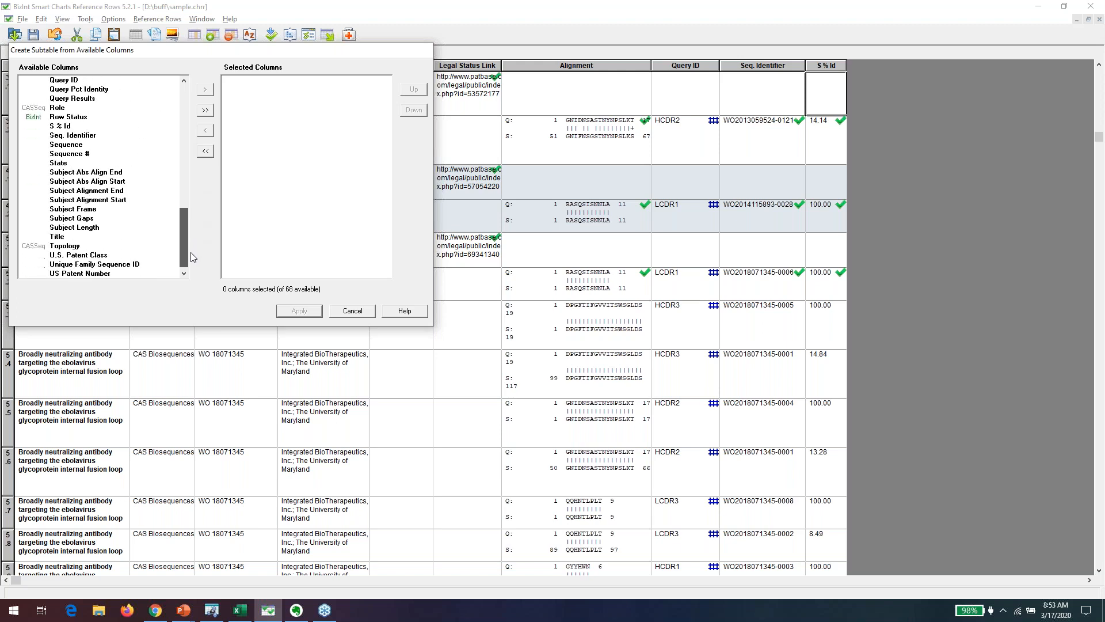
double_click(86, 145)
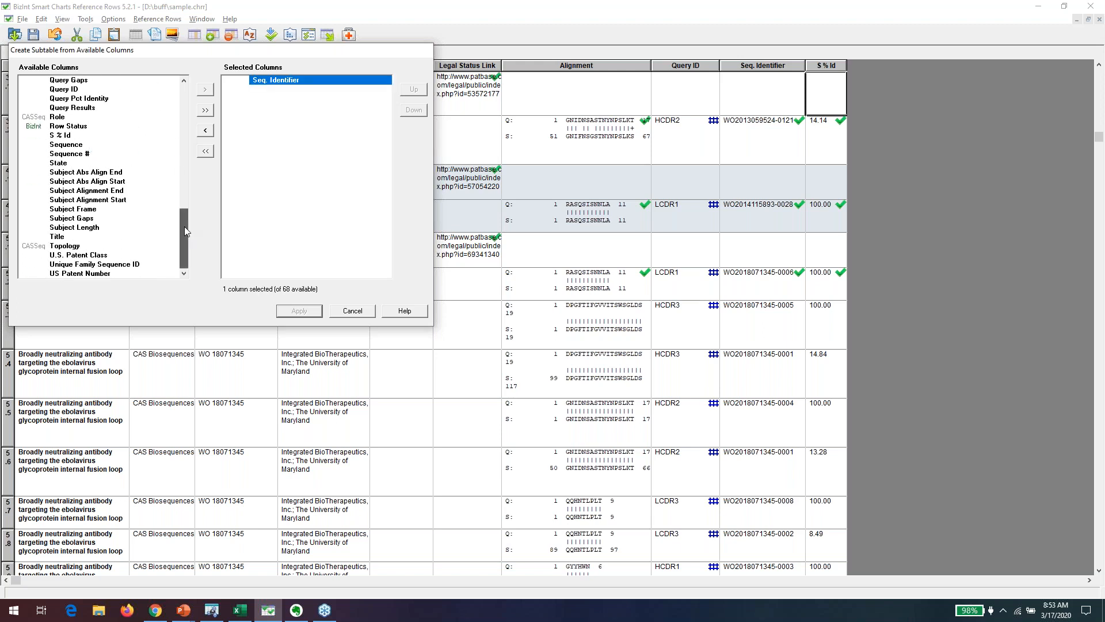
left_click_drag(184, 226, 185, 216)
double_click(77, 125)
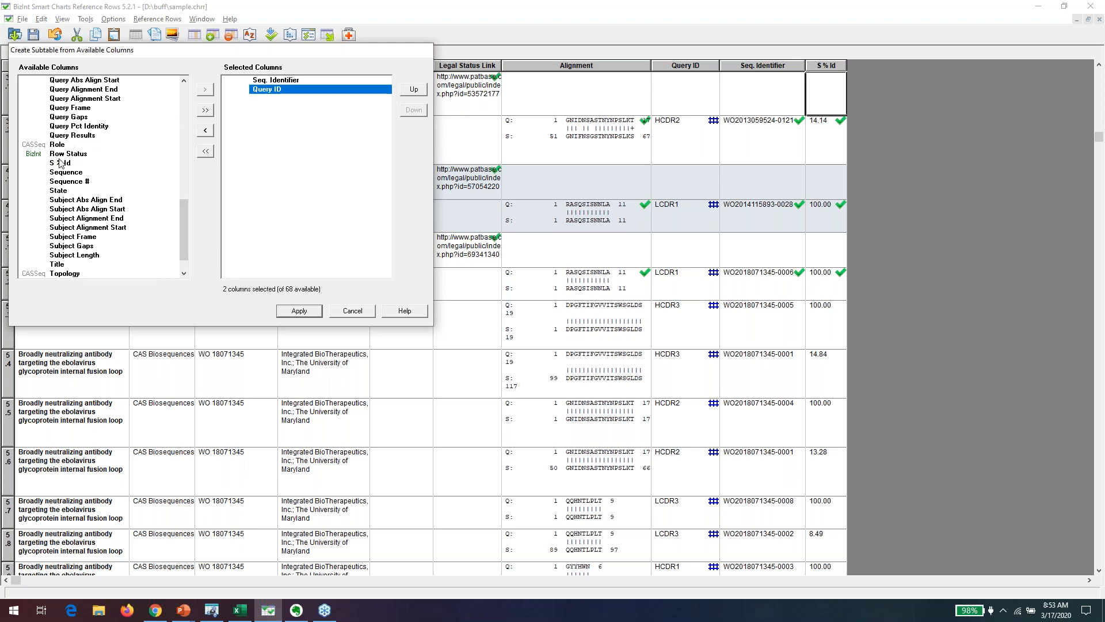
double_click(61, 163)
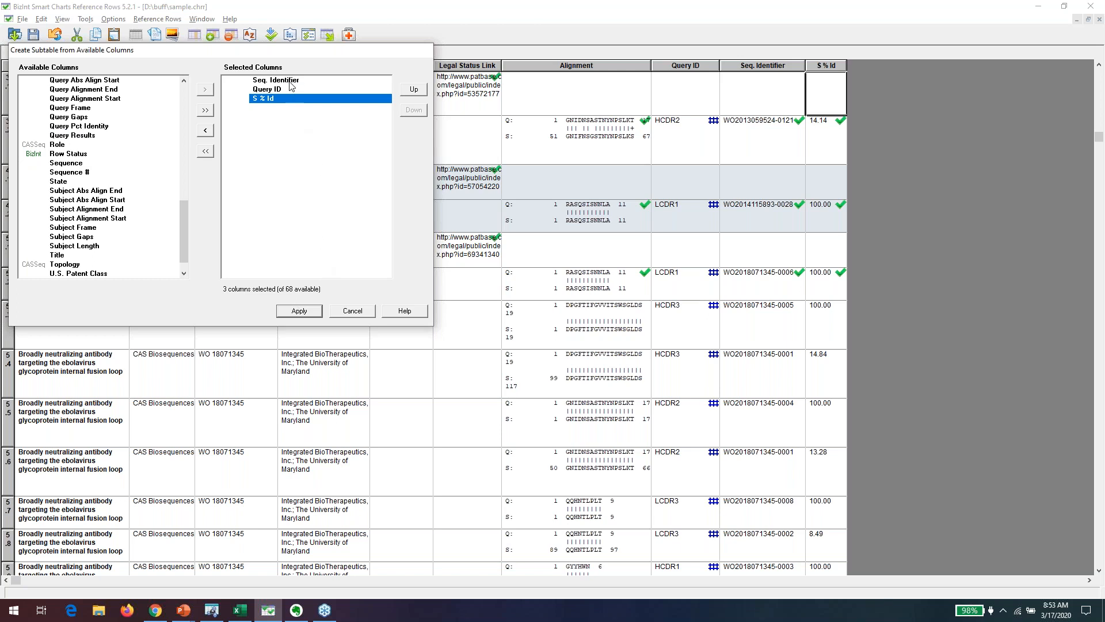
left_click(304, 311)
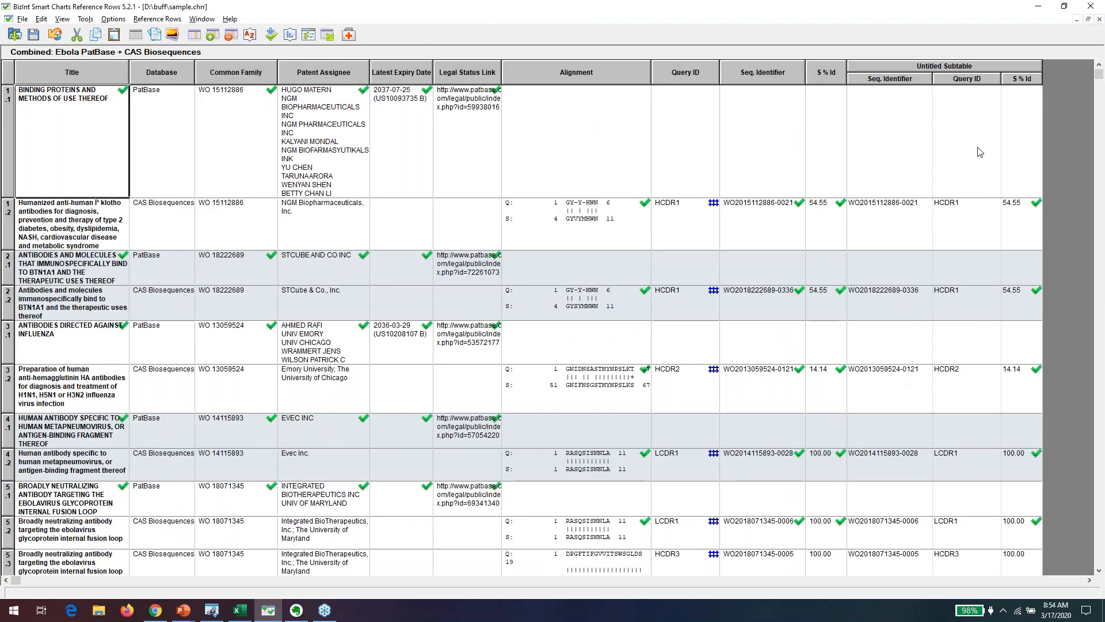
Rename the untitled subtable as "Sequence Summary"
double_click(951, 71)
type("Seq")
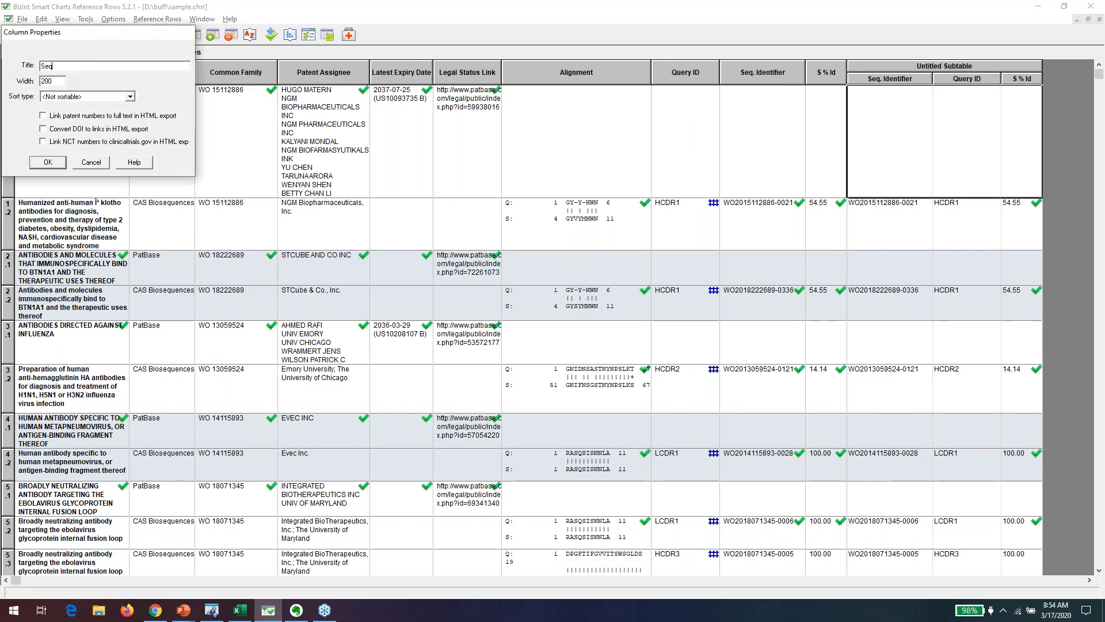
type("uence Summary")
key("Return")
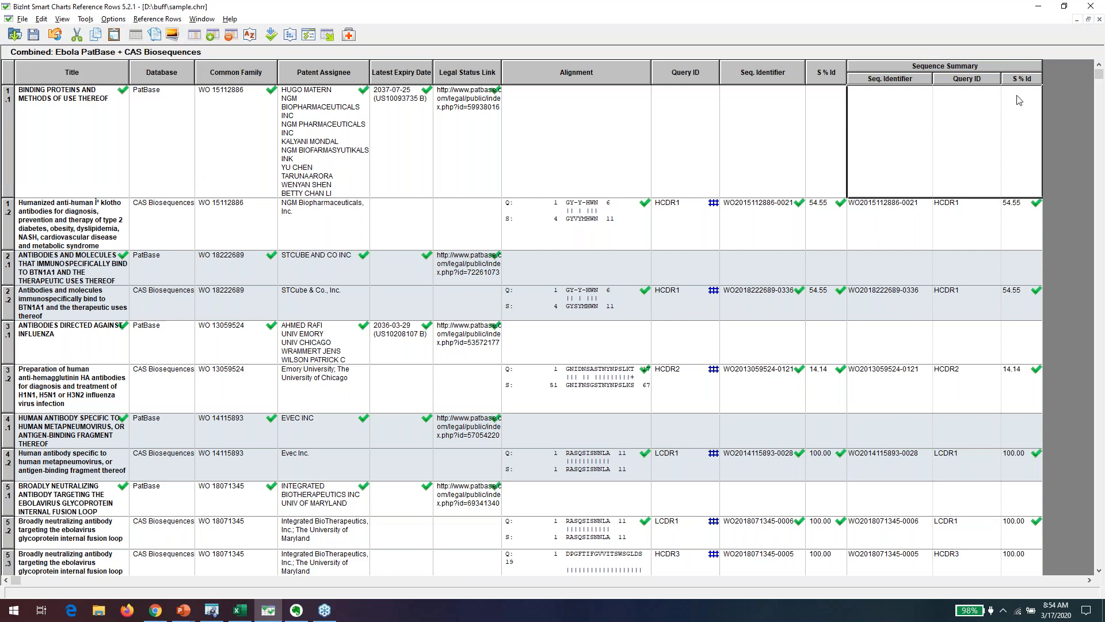
Set the Sequence Summary column's selection rule to Summarize All Values
scroll(1017, 264, "down", 3)
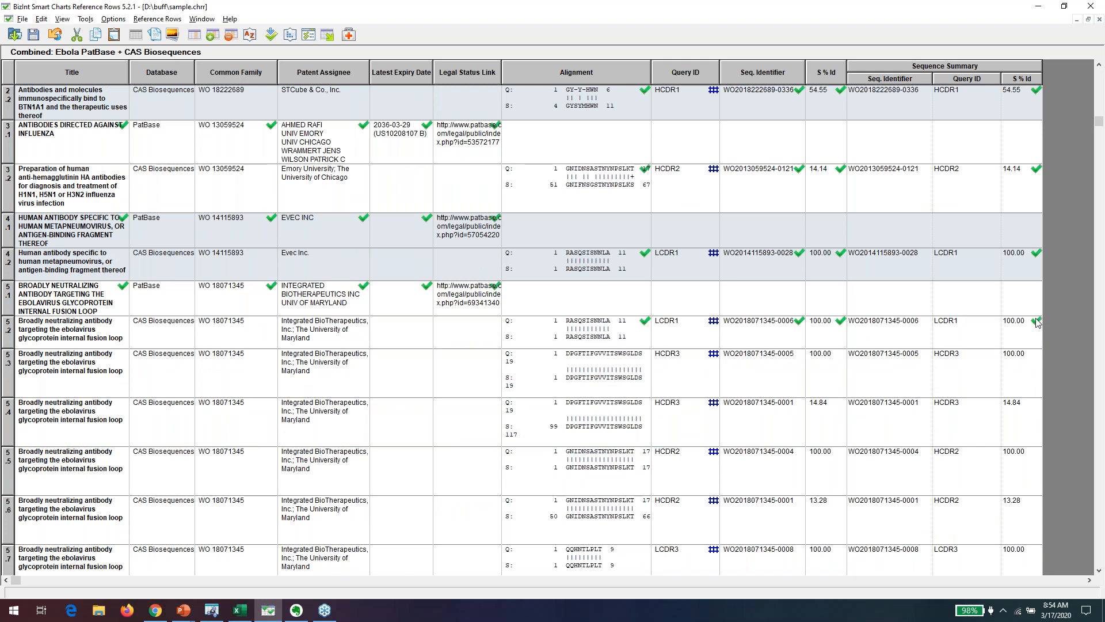
right_click(928, 145)
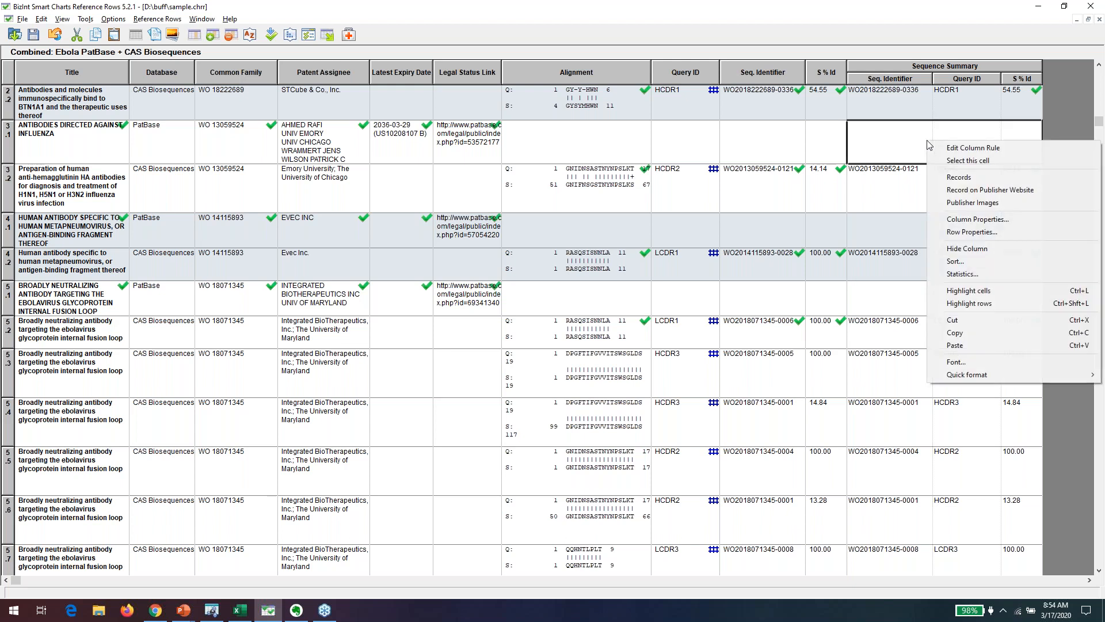
left_click(957, 150)
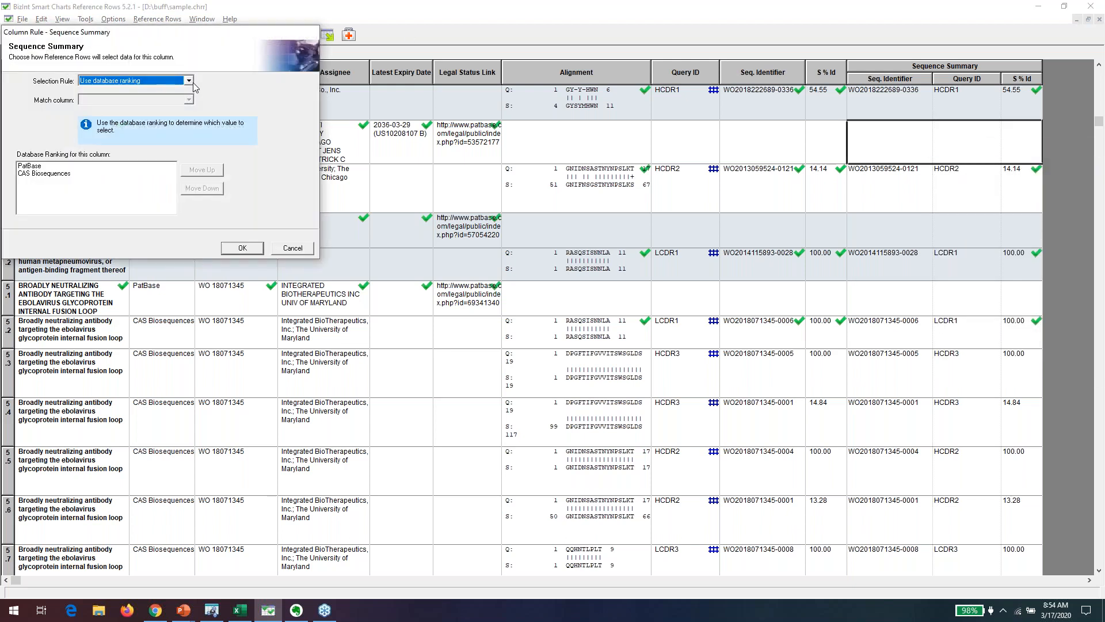
left_click(190, 81)
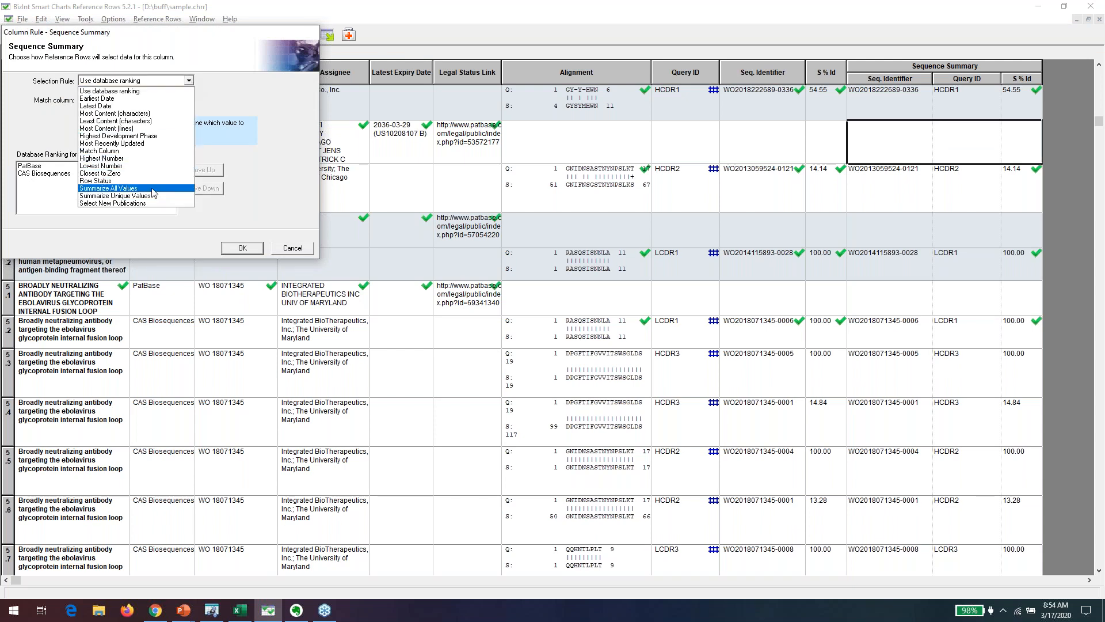
left_click(152, 189)
left_click(247, 247)
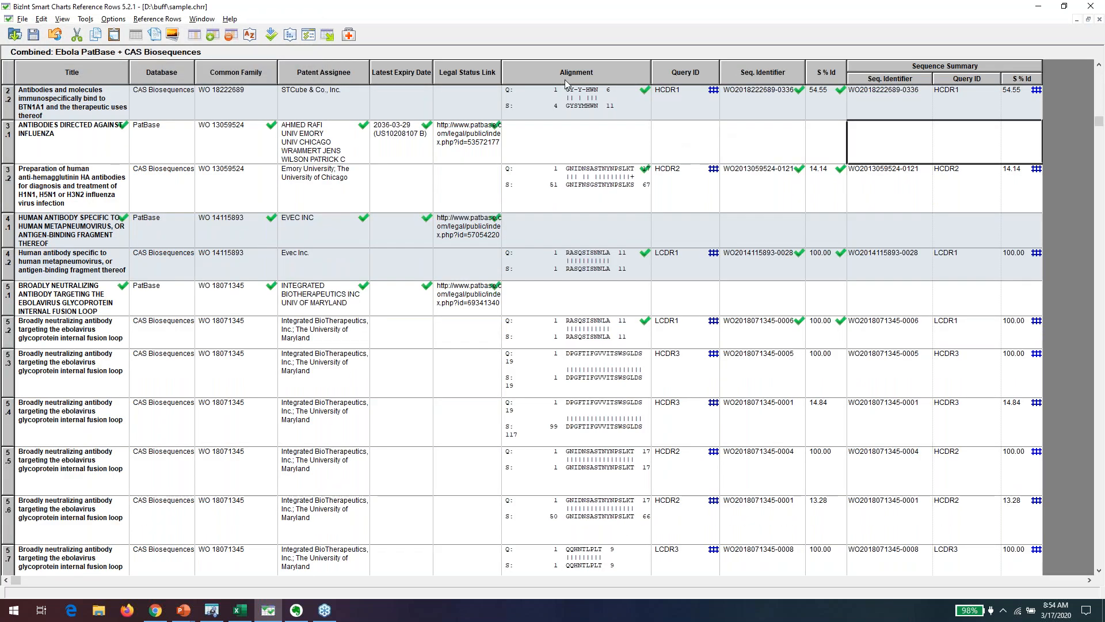
Export the chart in the "HTML, chart only" format as lkasdf.htm, keeping the default export options
left_click(328, 35)
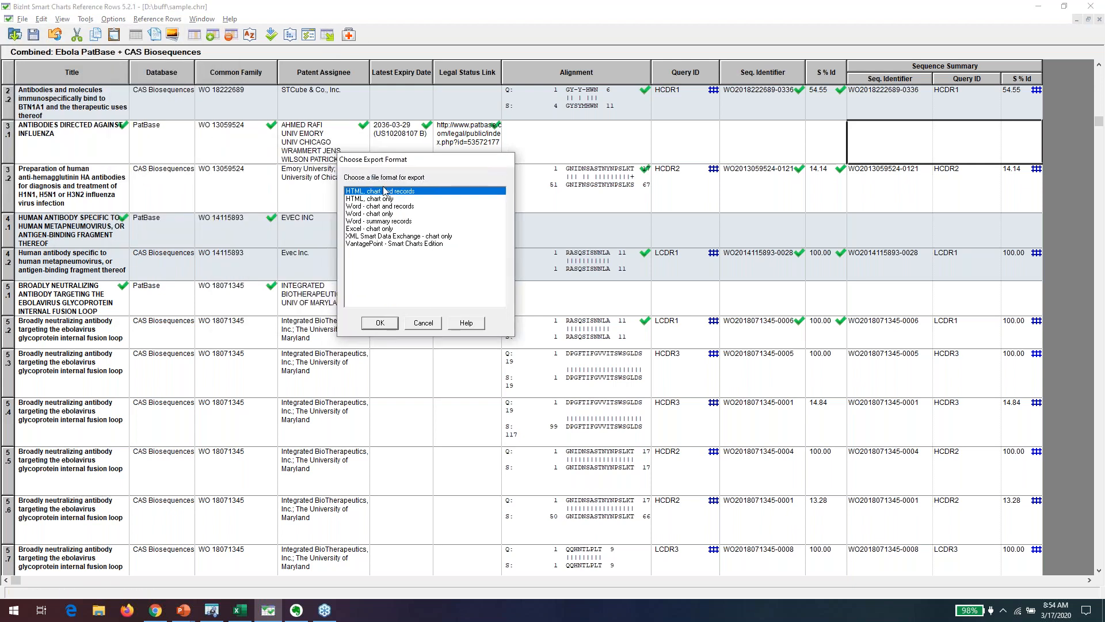
left_click(385, 199)
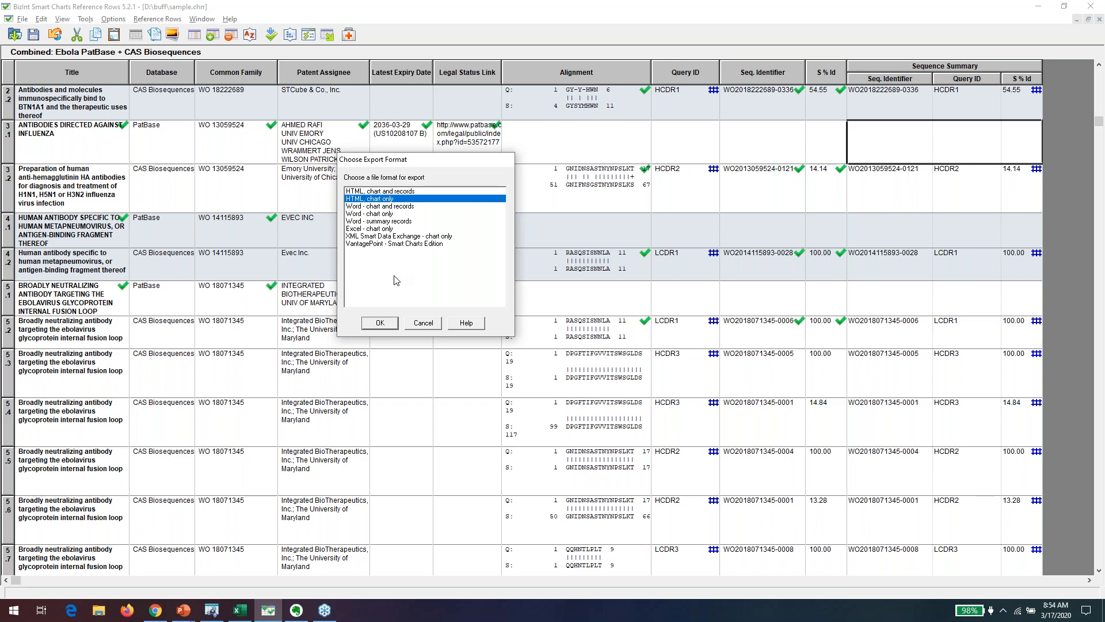
left_click(388, 327)
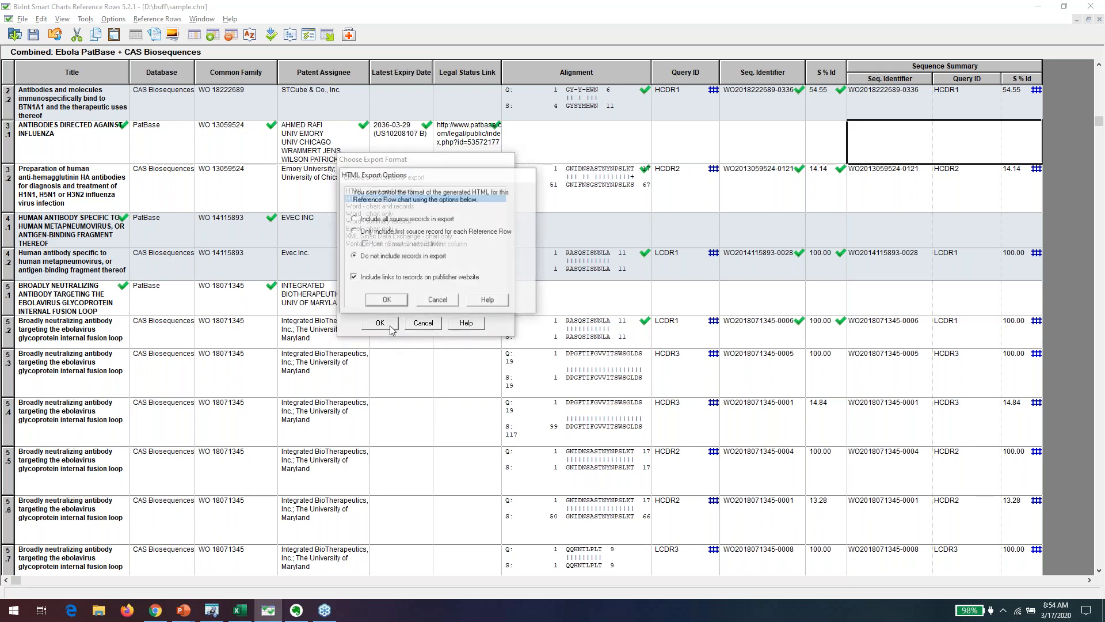
key("Return")
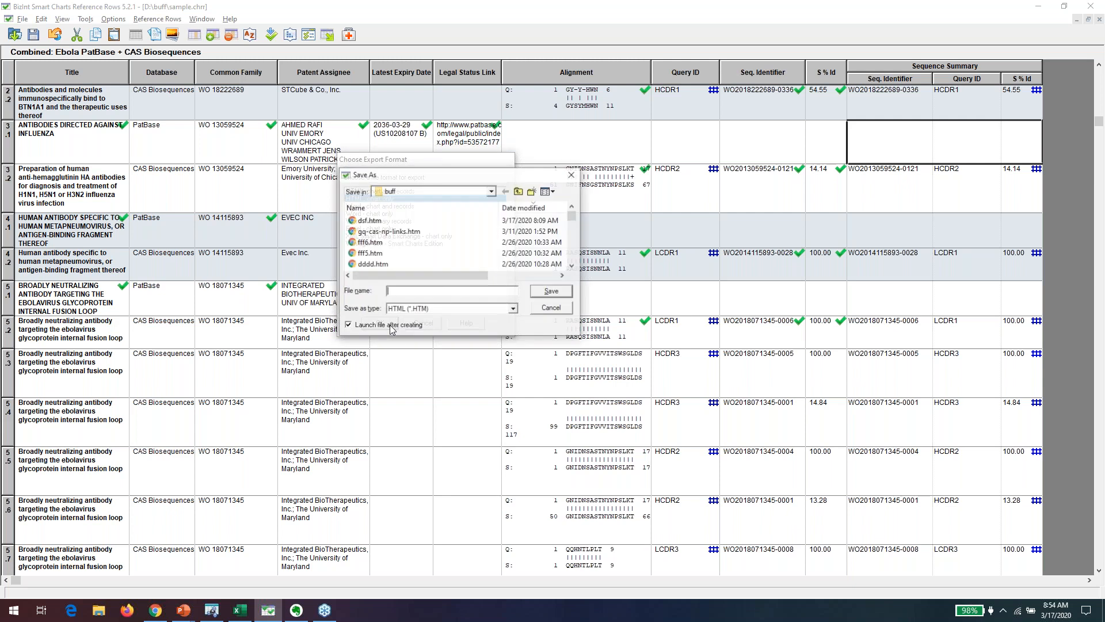
type("asdf")
key("Return")
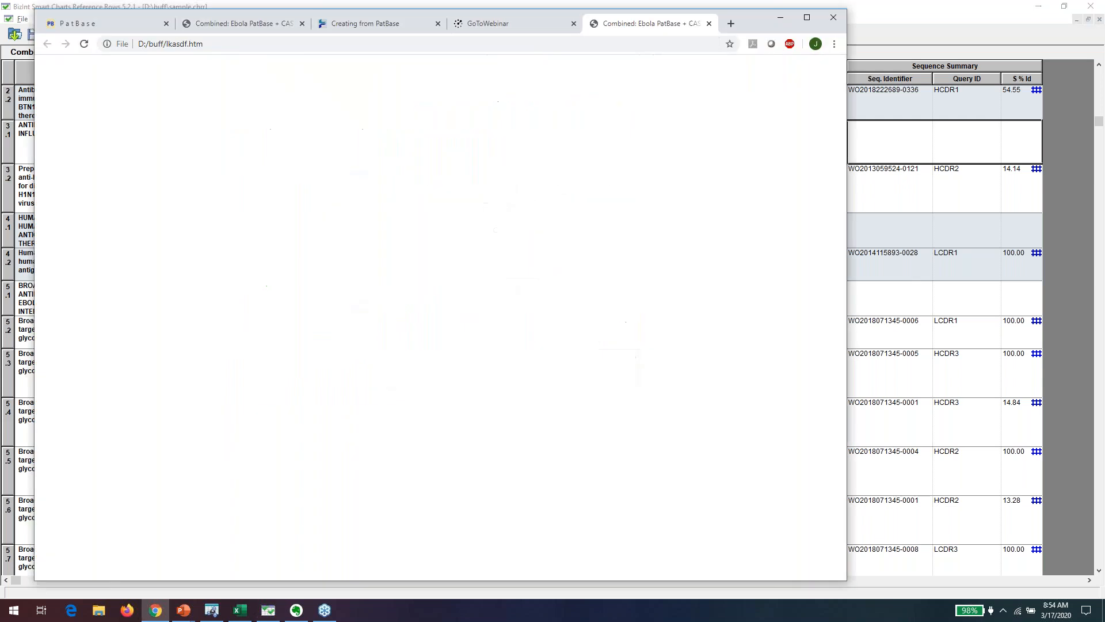
Maximize the exported HTML report and examine its Sequence Summary columns
left_click(806, 18)
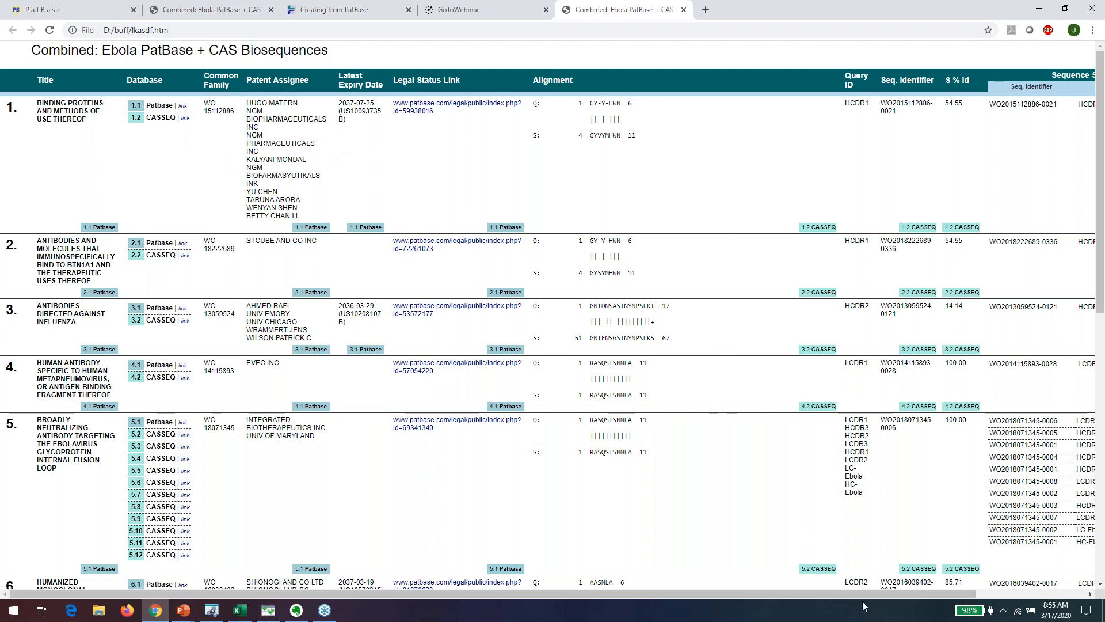
left_click_drag(863, 596, 978, 593)
scroll(805, 403, "down", 1)
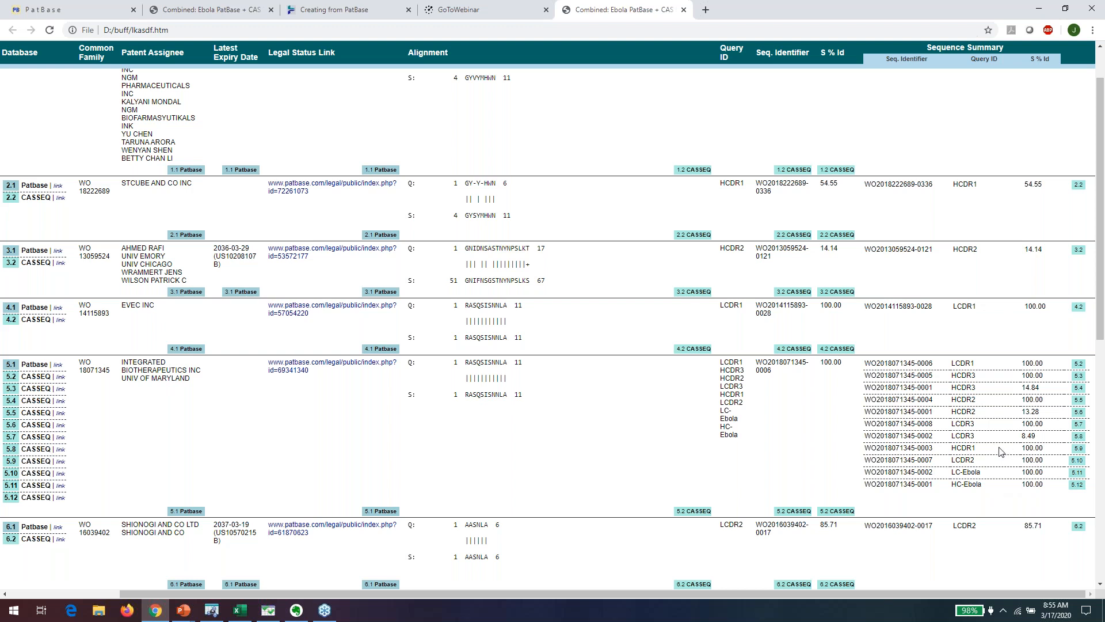
Switch back to BizInt Smart Charts Reference Rows and export Word summary records with the default options as deoiads.doc
left_click(267, 618)
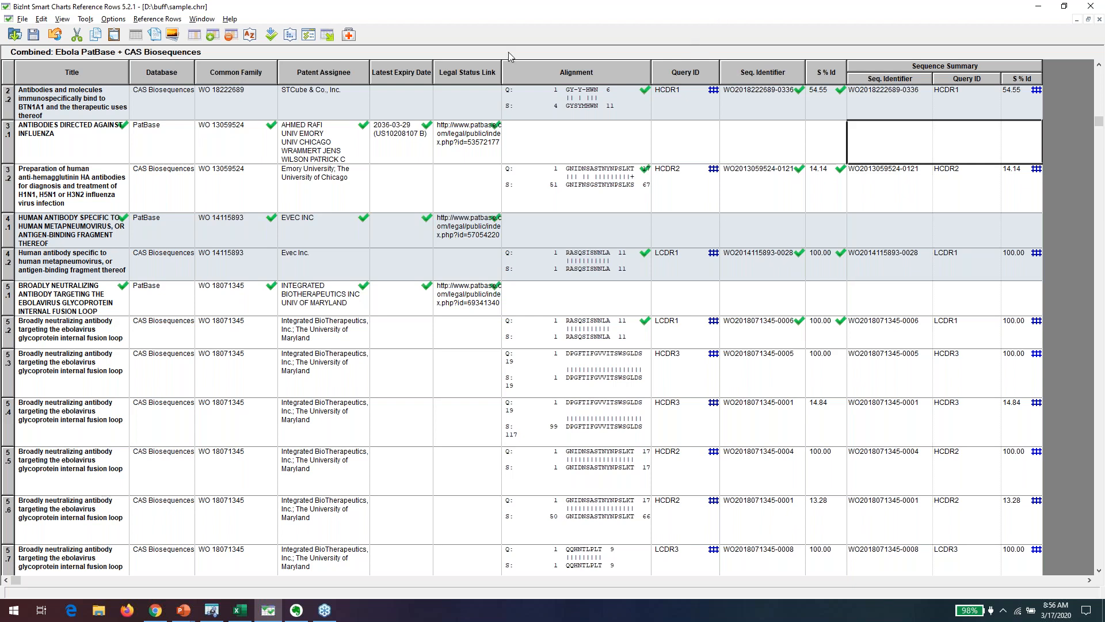
left_click(327, 35)
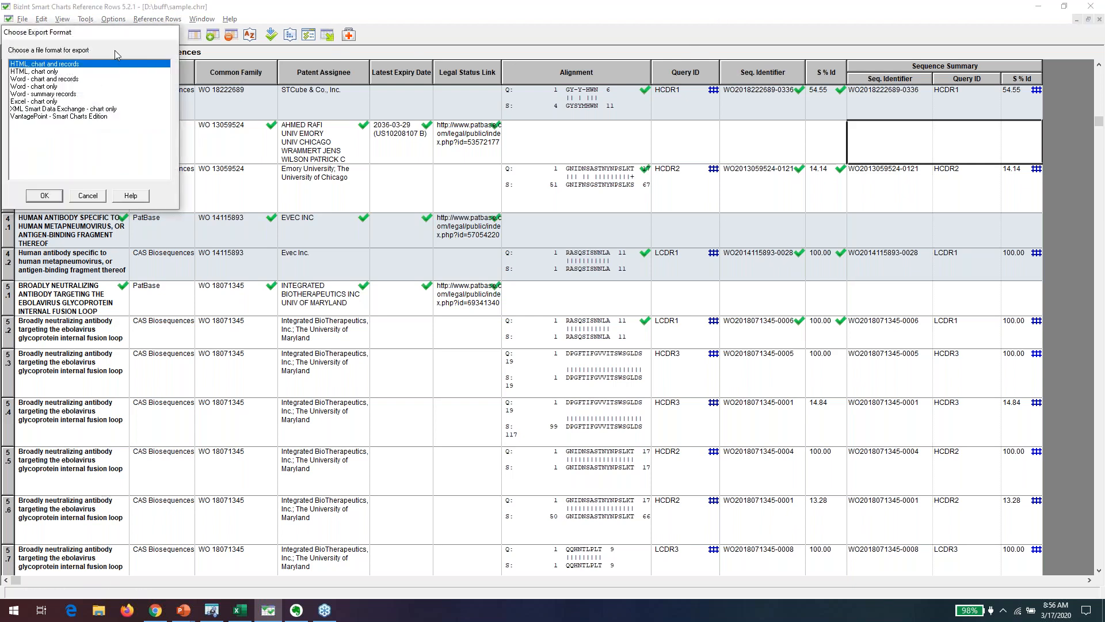
left_click_drag(125, 36, 317, 142)
left_click(238, 201)
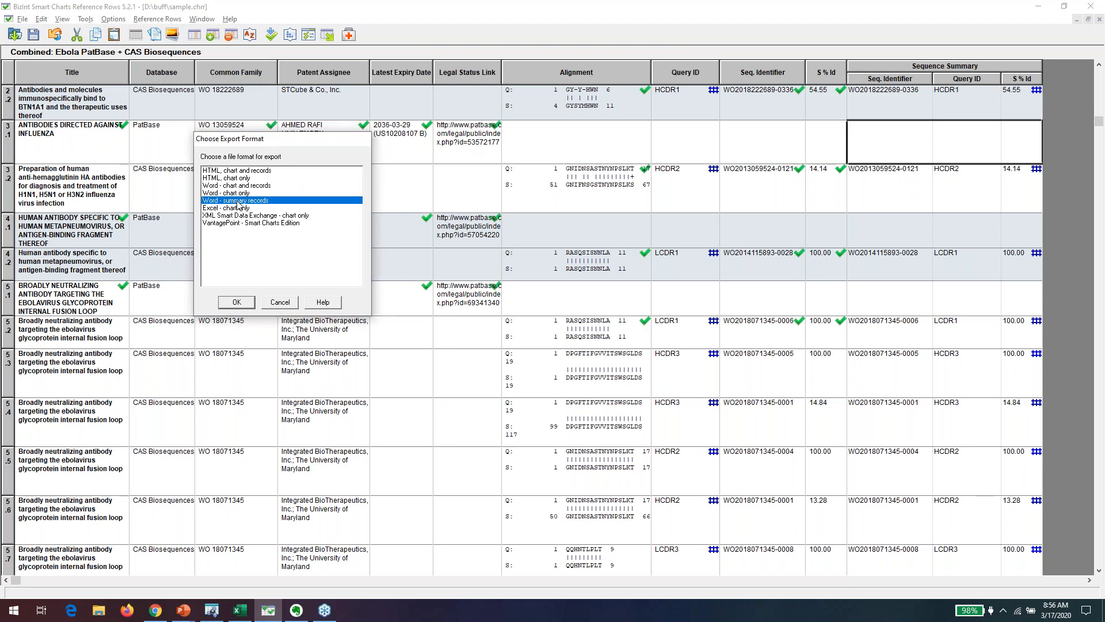
left_click(235, 303)
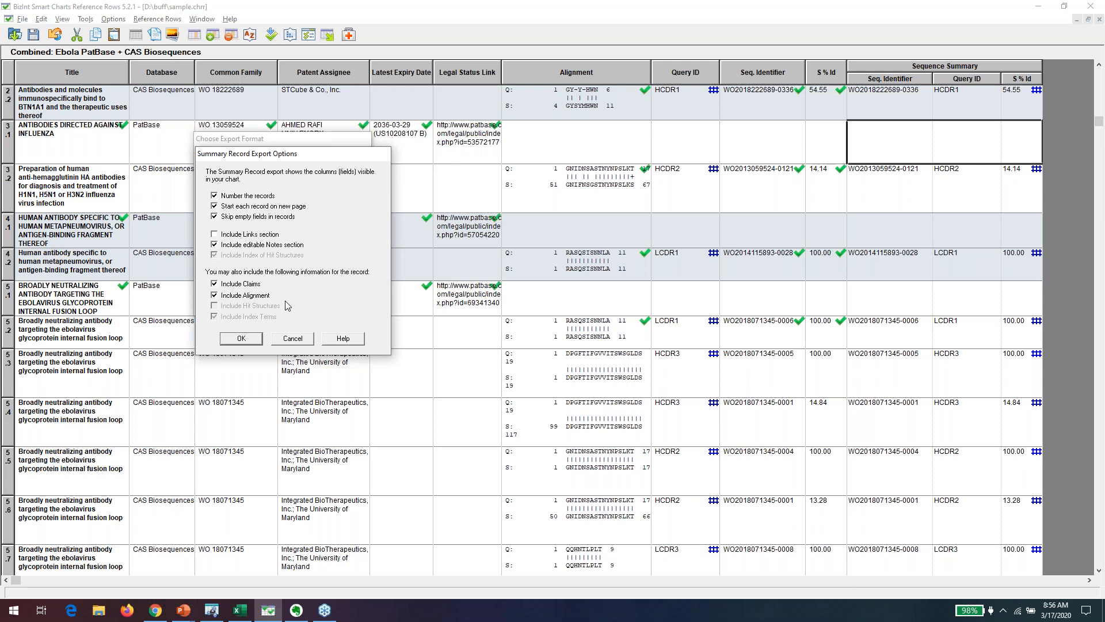
left_click(241, 339)
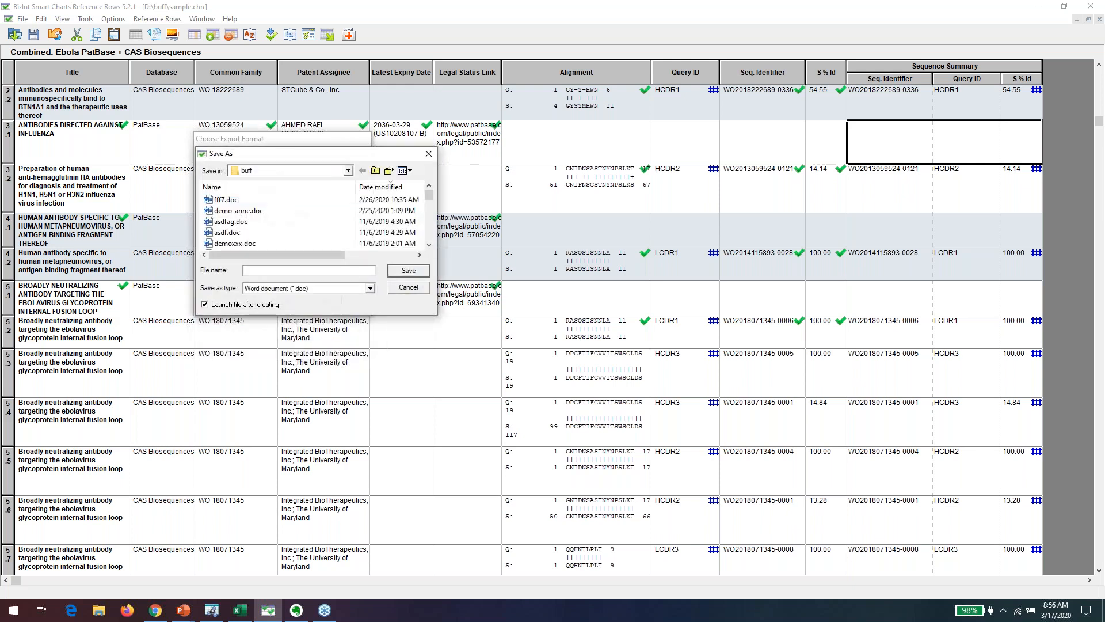
type("asdfasd")
key("Return")
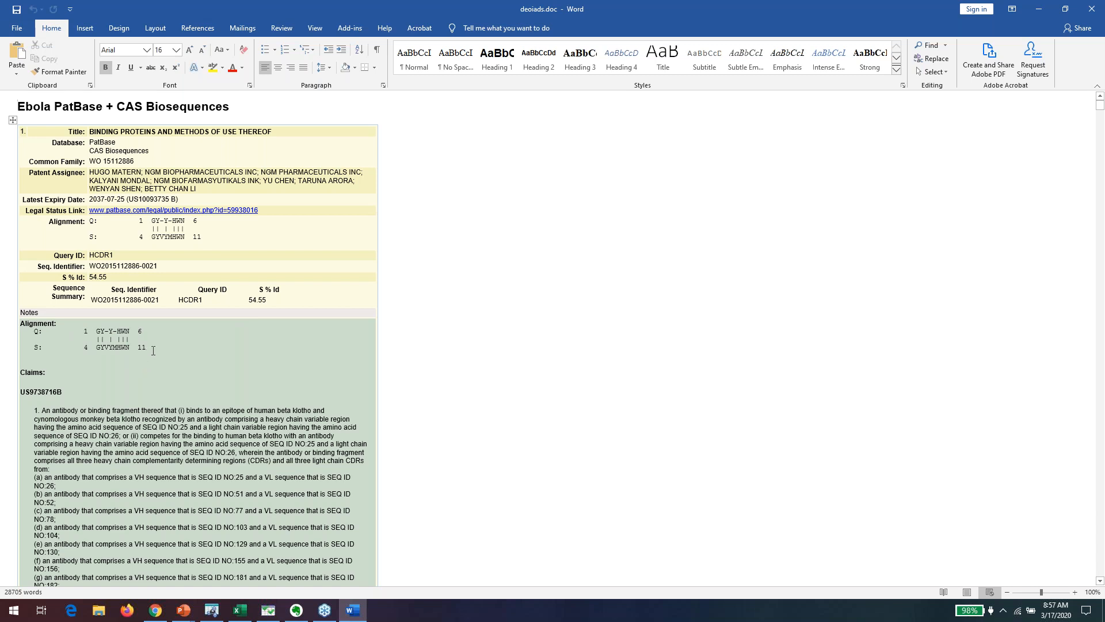
Examine the sequence summary, alignment and claims of the first records in the exported Word document
scroll(165, 355, "down", 6)
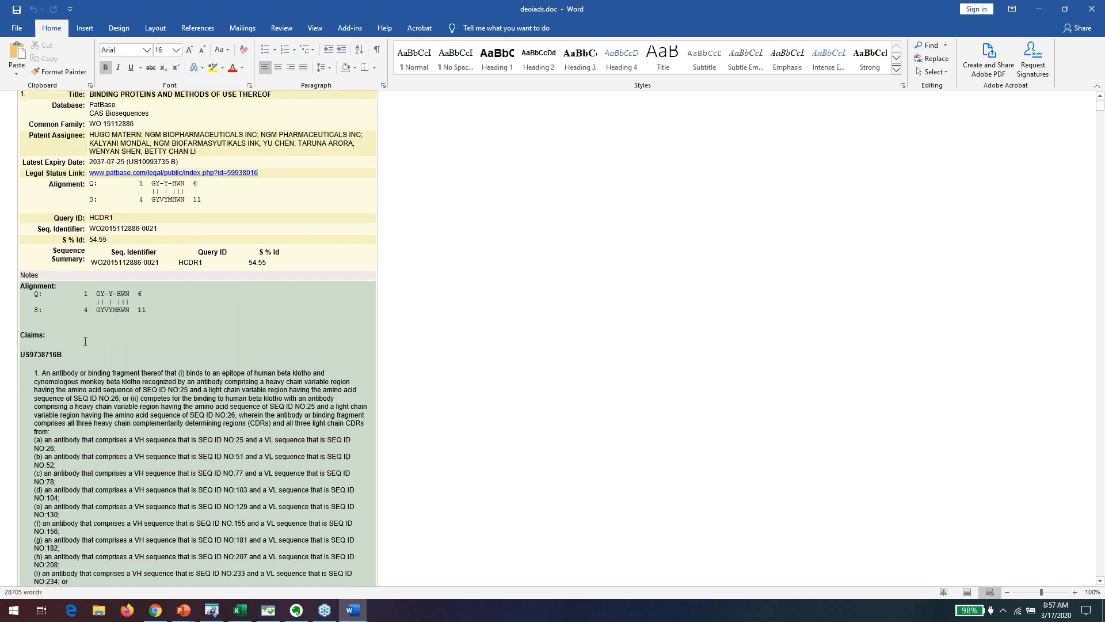
scroll(81, 269, "down", 2)
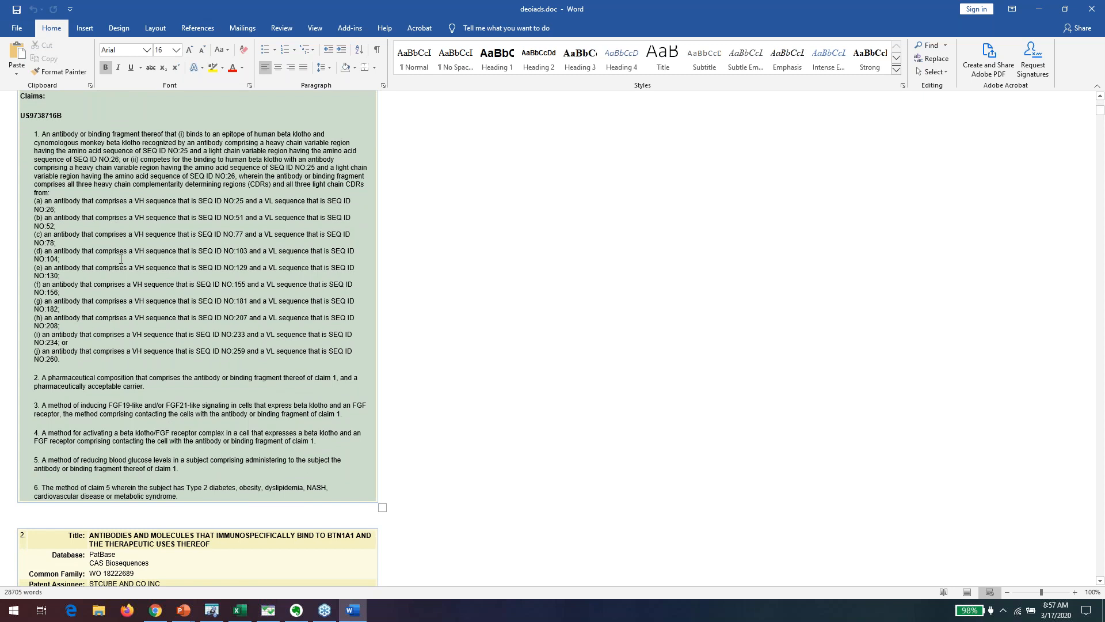
scroll(147, 206, "up", 6)
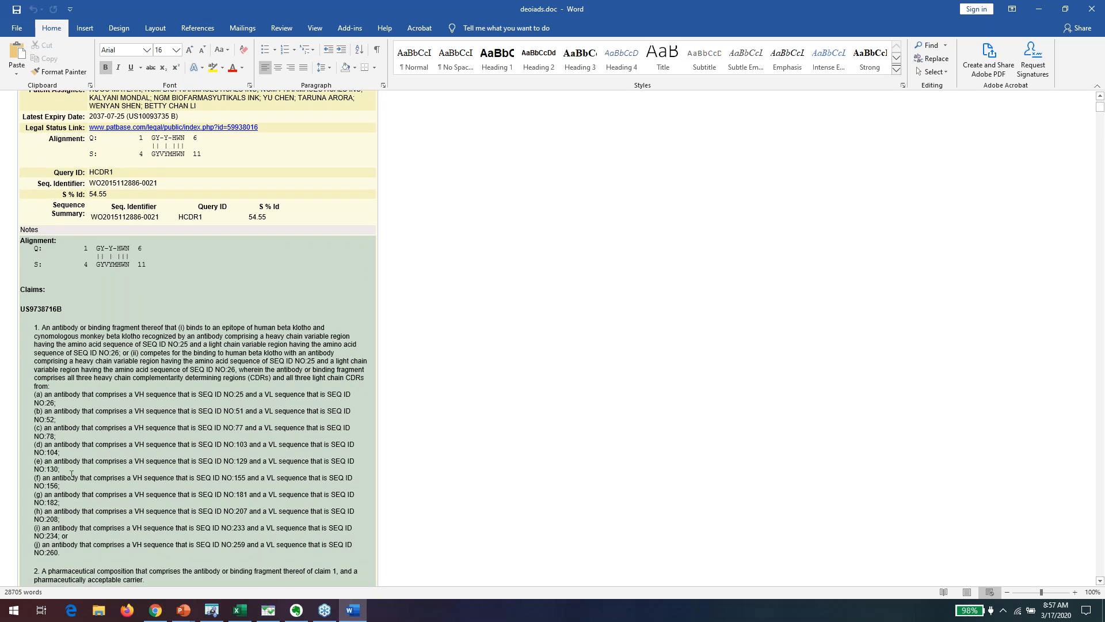
scroll(224, 456, "down", 20)
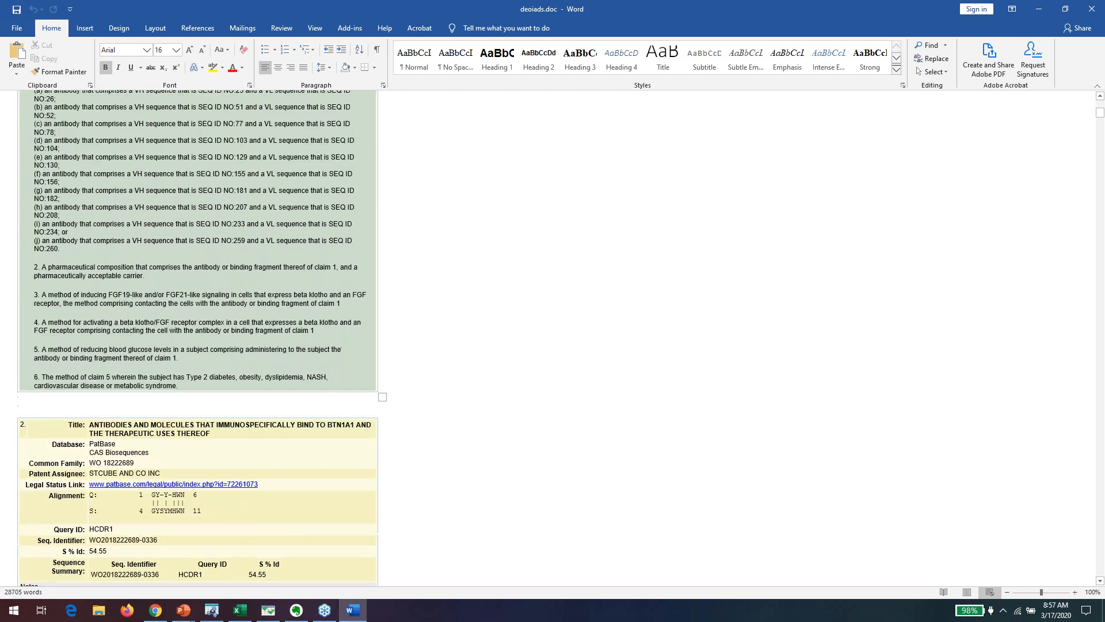
Examine the claims of the second record in the exported Word document, from its sequence summary through the listed CDR sequences
scroll(193, 397, "down", 20)
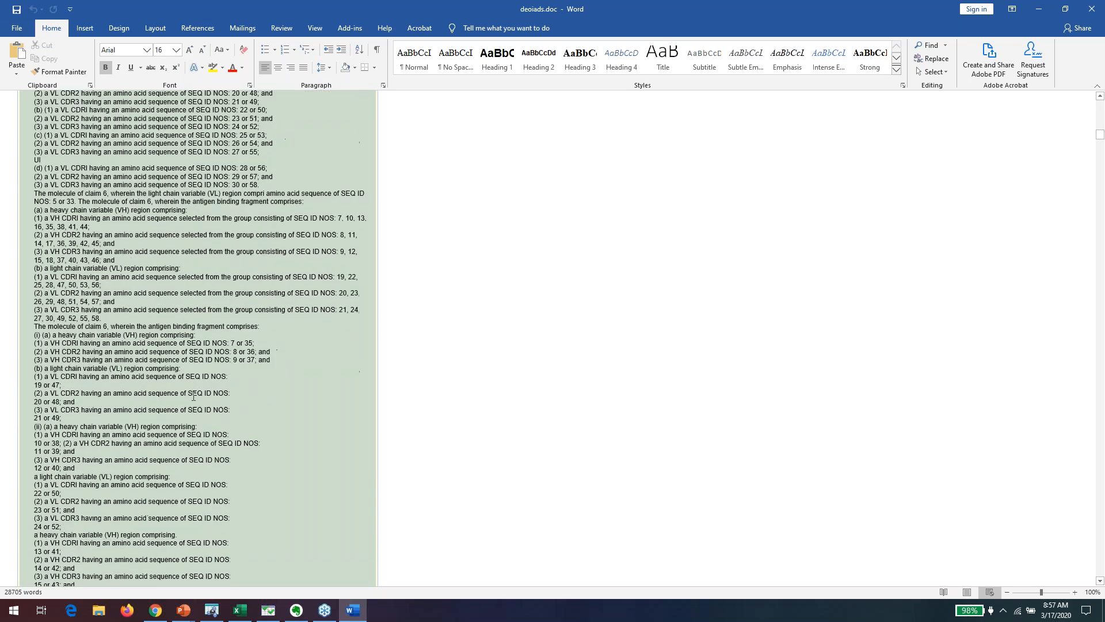
scroll(193, 397, "down", 20)
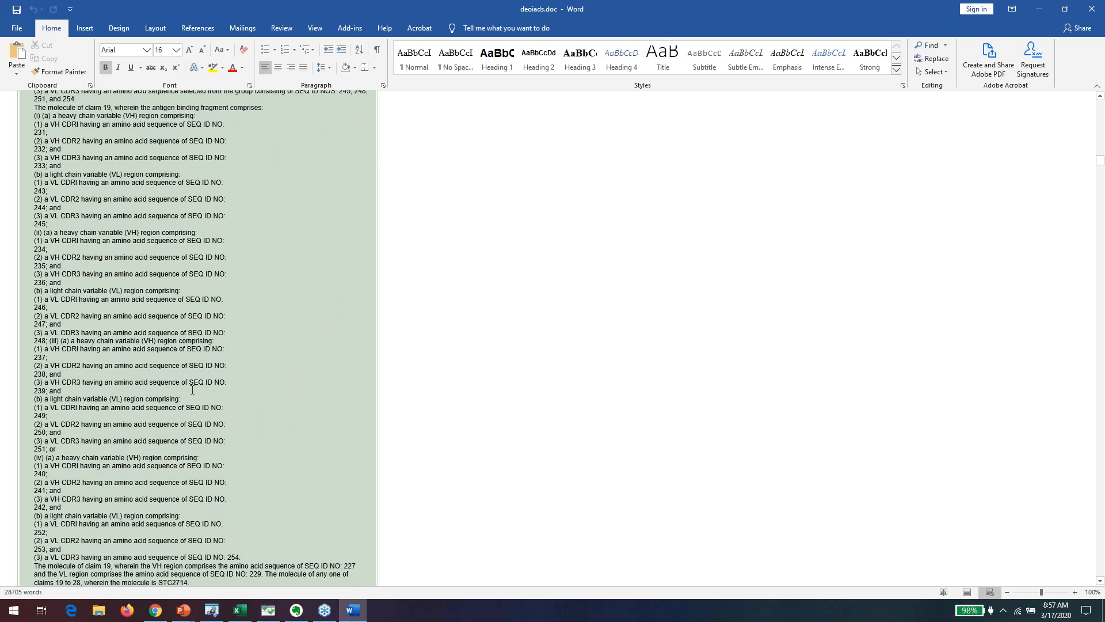
scroll(191, 388, "down", 7)
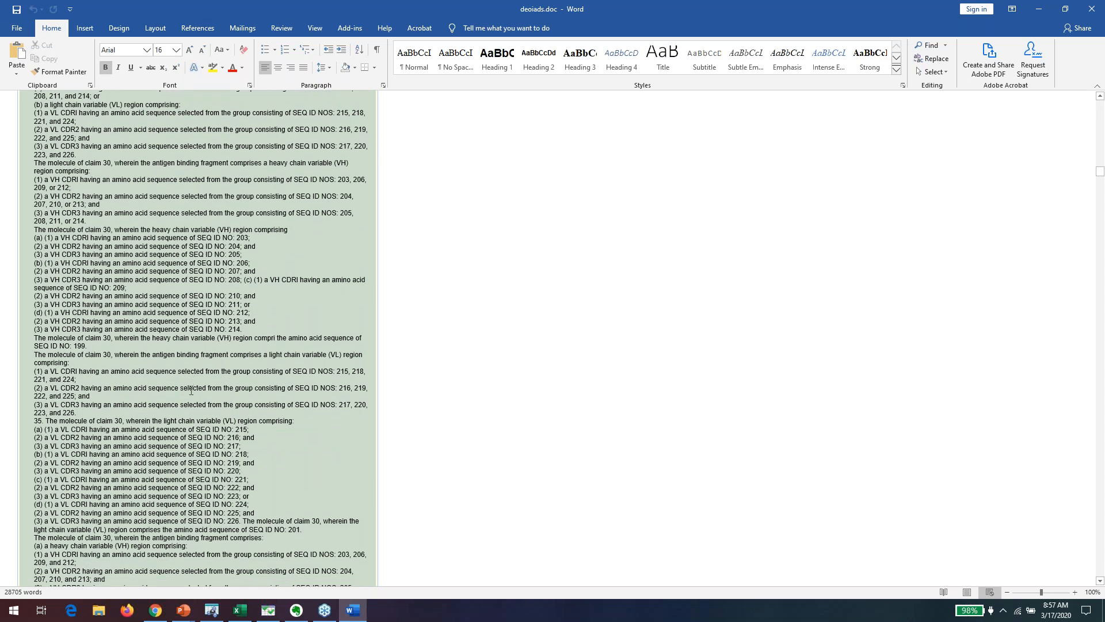
scroll(166, 390, "up", 20)
scroll(166, 390, "up", 20)
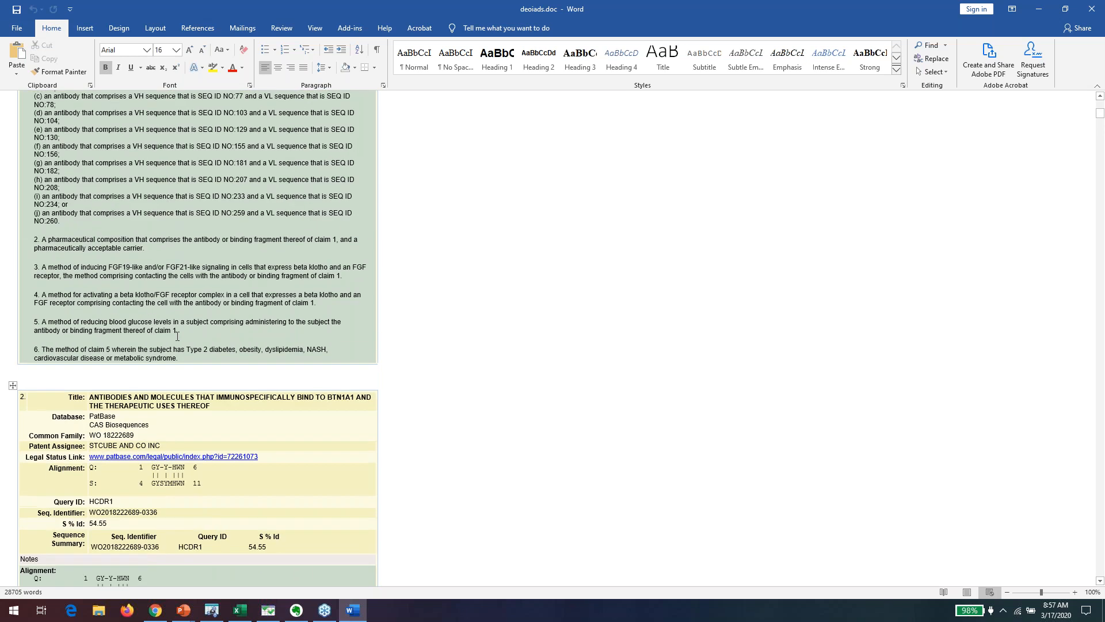
scroll(178, 336, "down", 3)
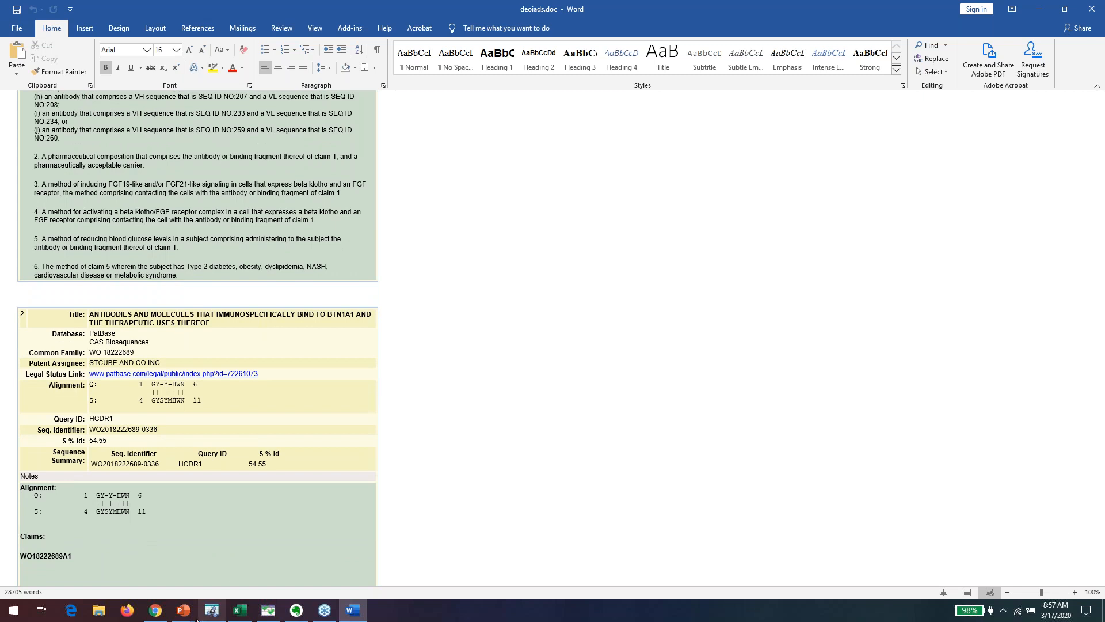
Switch to the running PowerPoint slide show on the Create Subtable slide
mouse_move(183, 610)
left_click(262, 567)
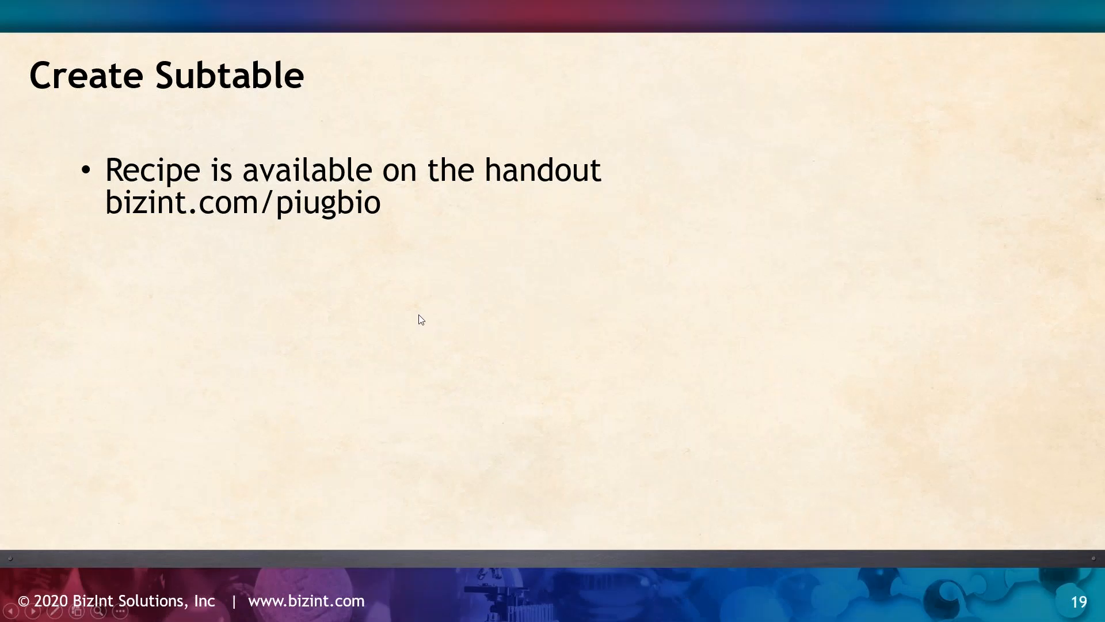